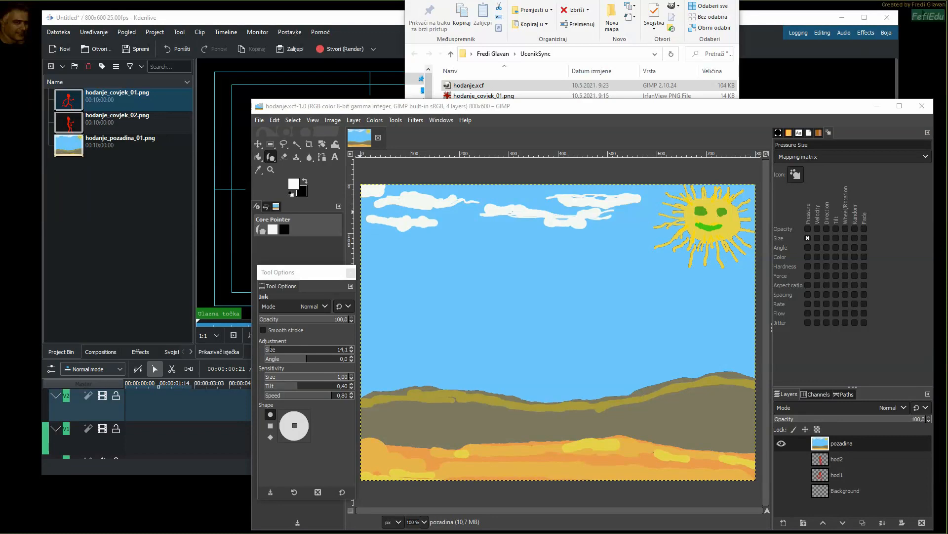
- Toggle the visibility of the pozadina layer in the hodanje.xcf image in GIMP to inspect the background drawing
left_click(631, 112)
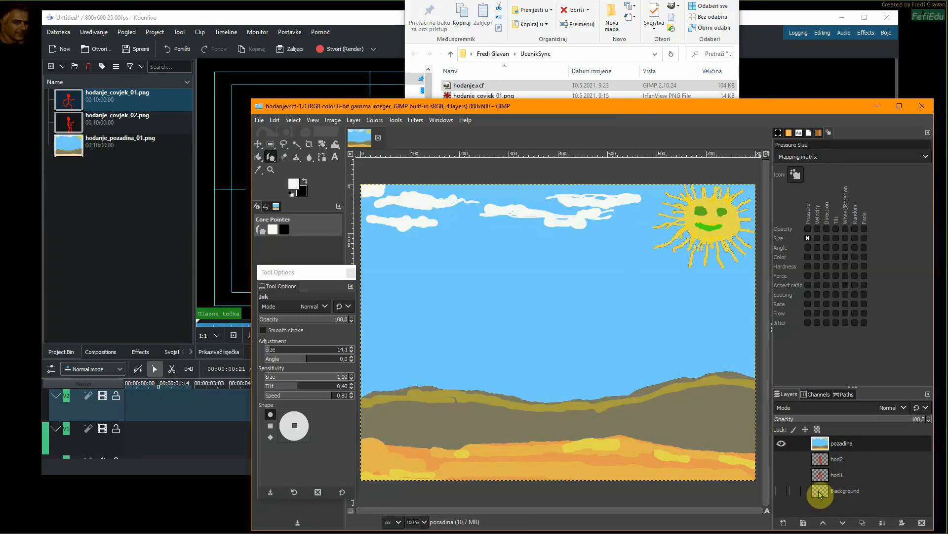
left_click(781, 445)
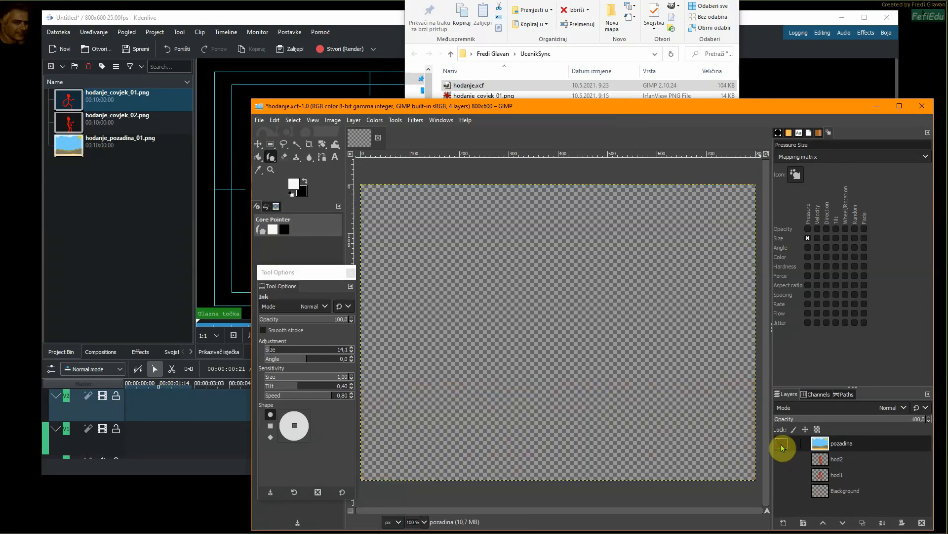
left_click(782, 446)
left_click(782, 445)
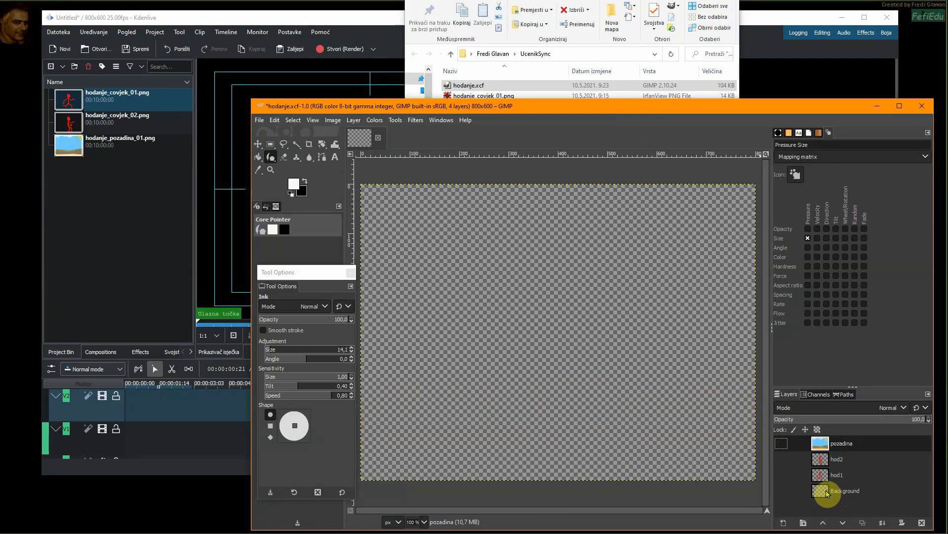
left_click(782, 444)
left_click(781, 446)
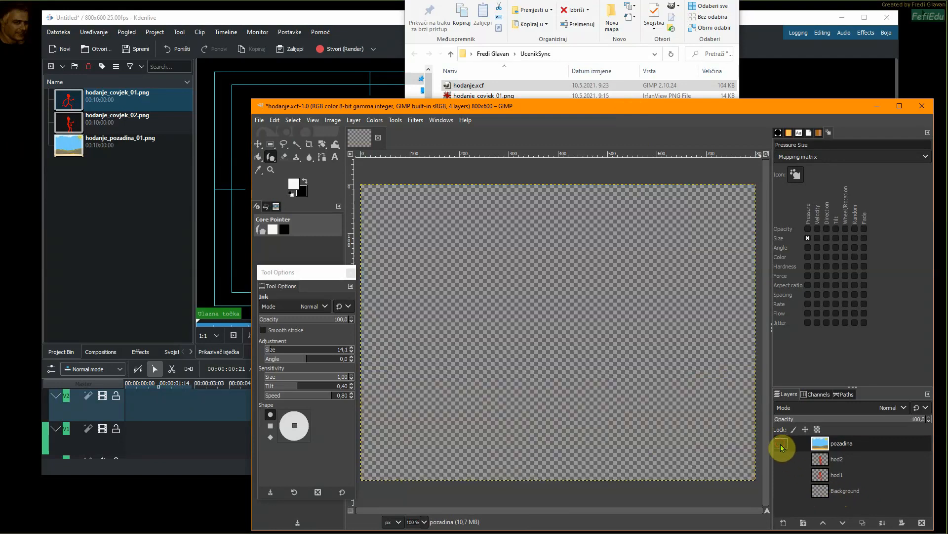
left_click(781, 445)
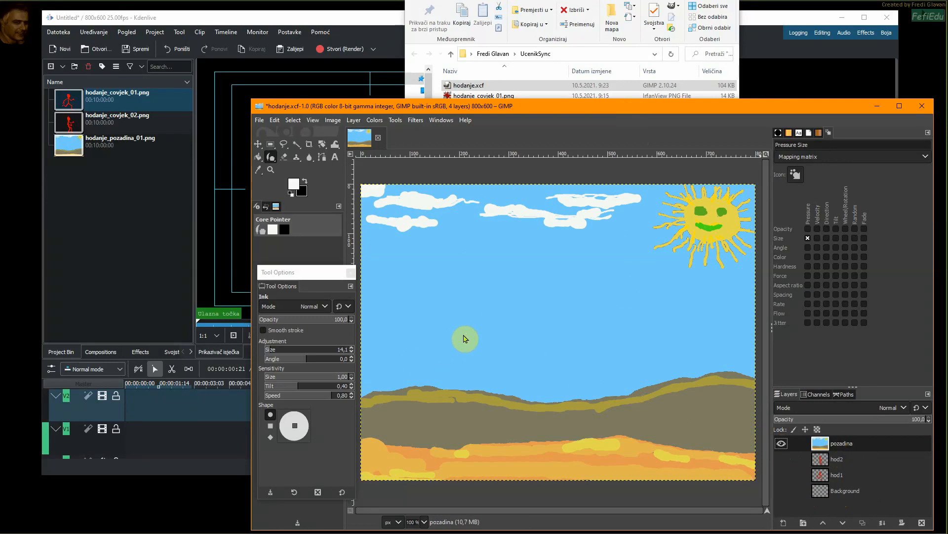
- View the hod1 and hod2 layers one at a time, finishing with only the pozadina layer shown
left_click(782, 444)
left_click(781, 474)
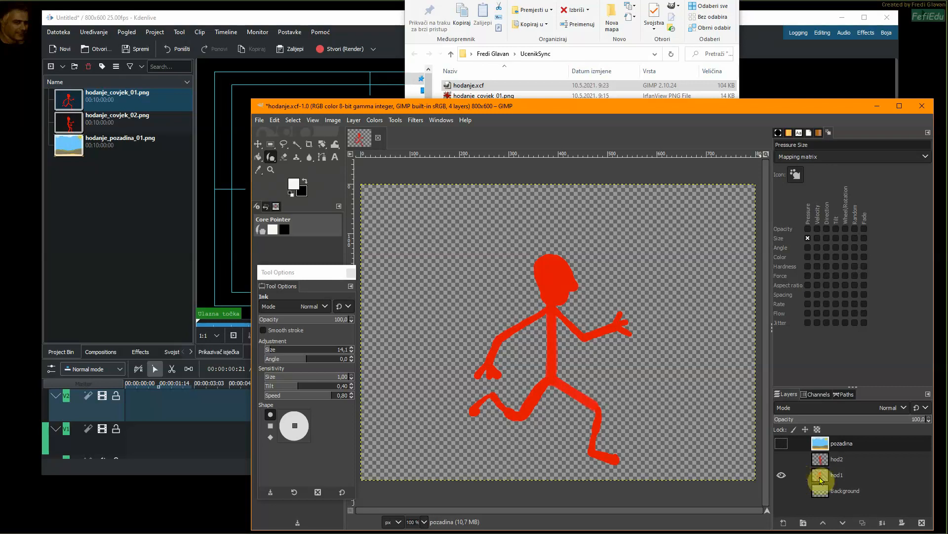
left_click(782, 474)
left_click(782, 459)
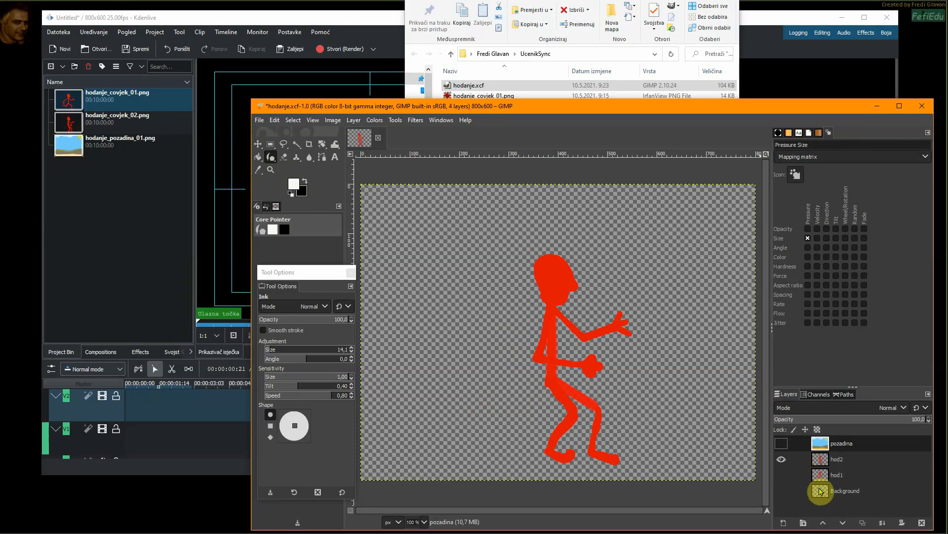
left_click(781, 460)
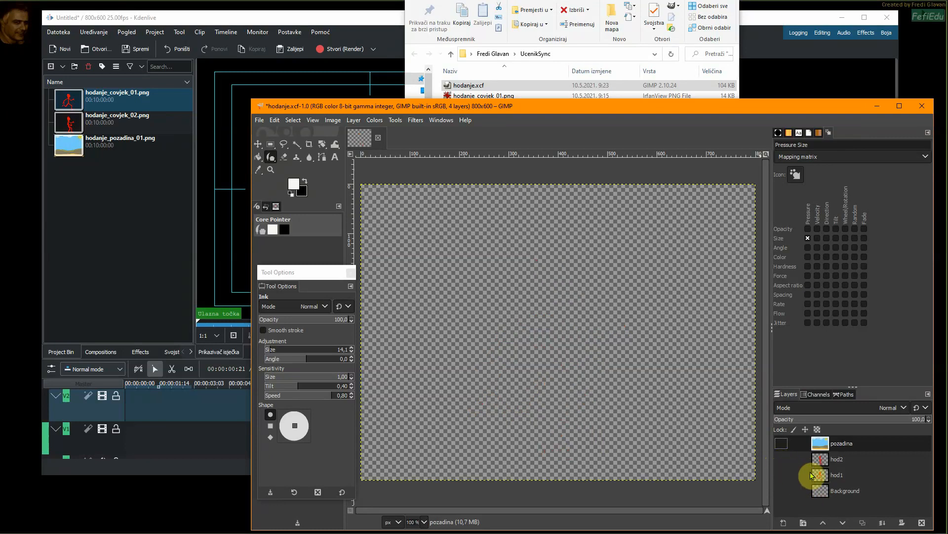
left_click(781, 443)
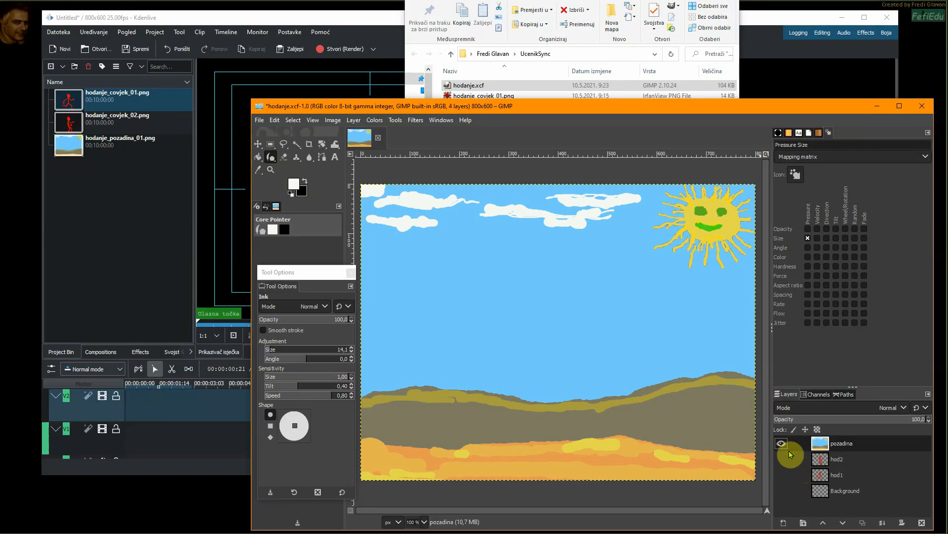
left_click(260, 120)
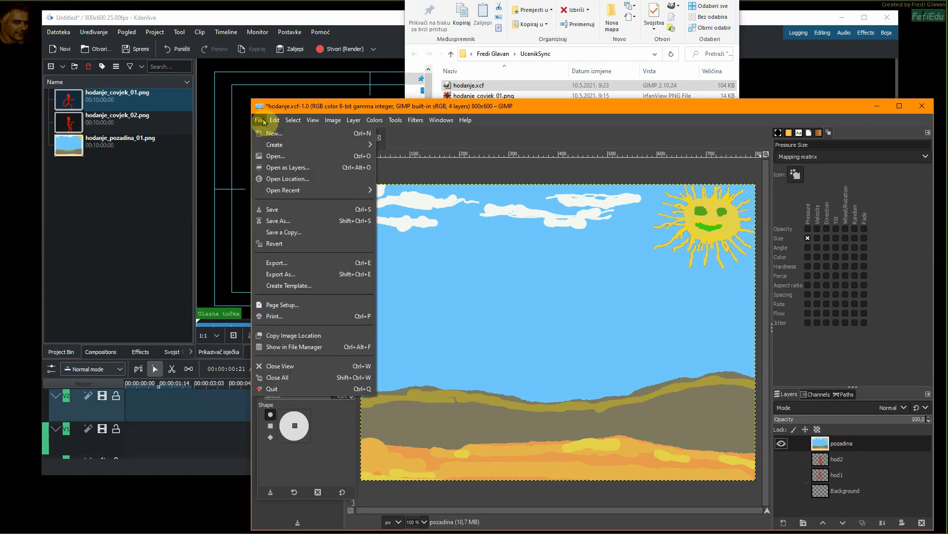
left_click(291, 275)
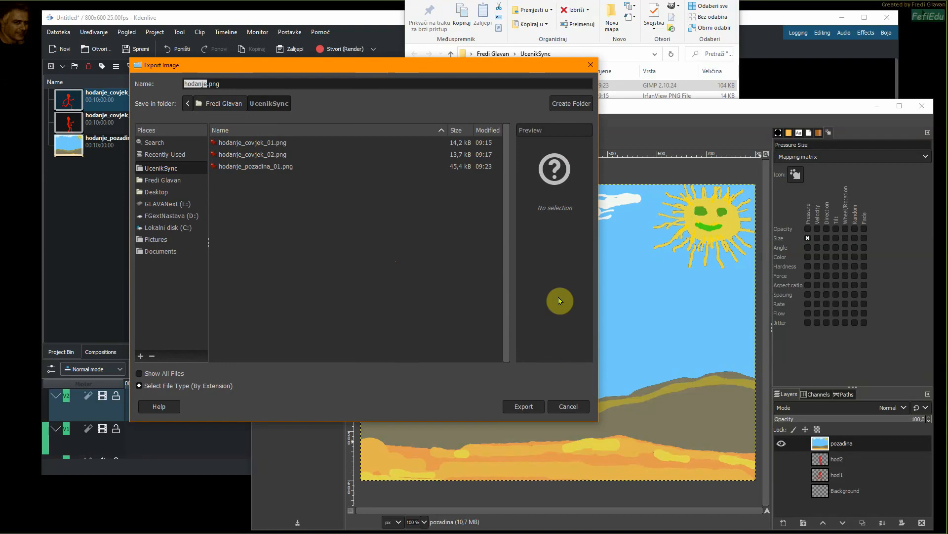
left_click(568, 408)
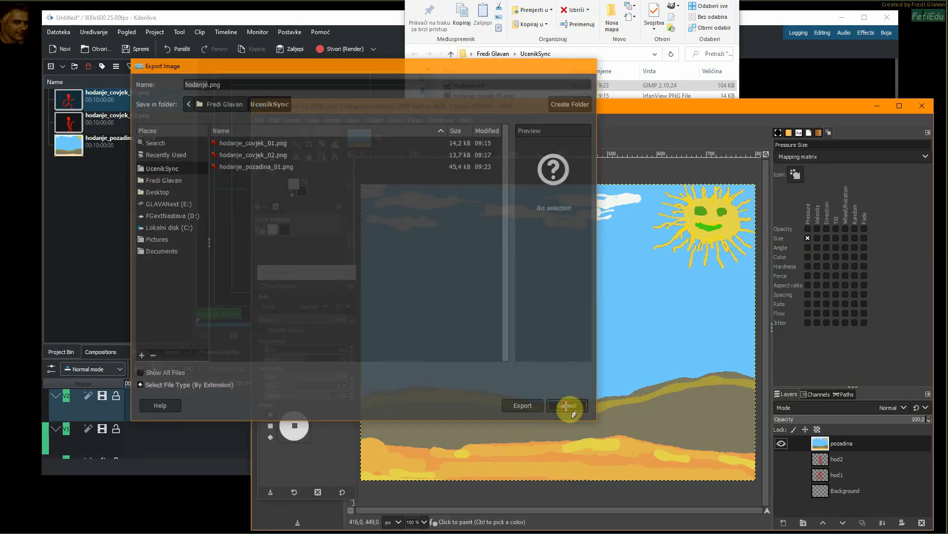
- Hide the pozadina layer and compare the two walking poses by showing hod1 alone and then hod2 alone
left_click(781, 444)
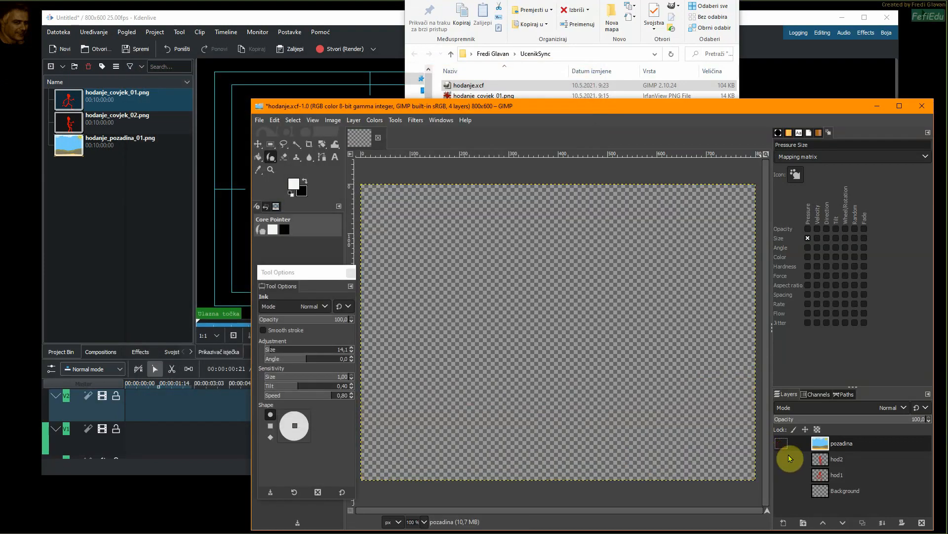
left_click(783, 475)
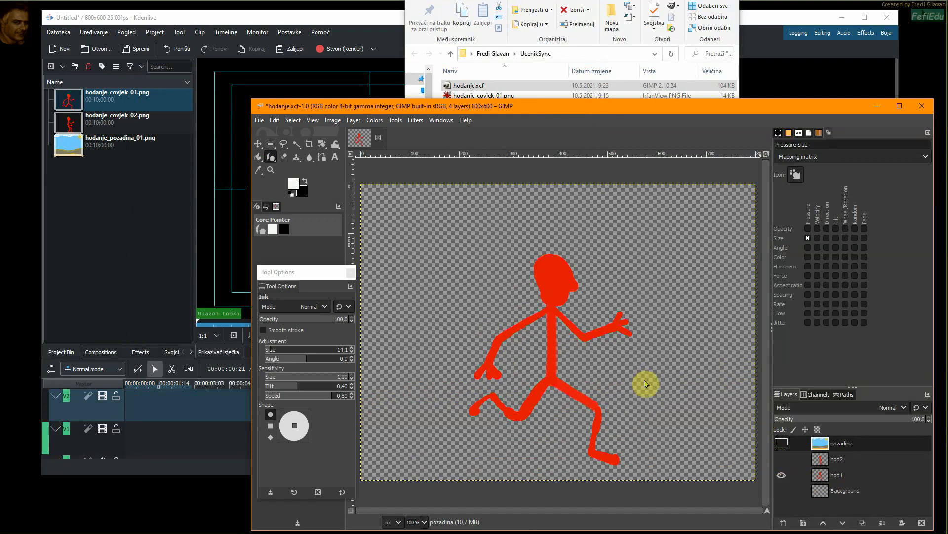
left_click(781, 472)
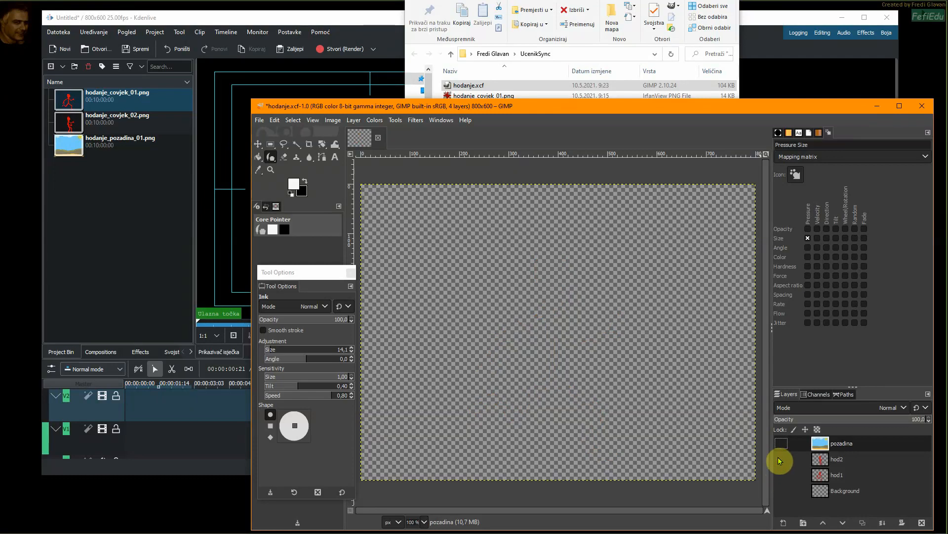
left_click(781, 459)
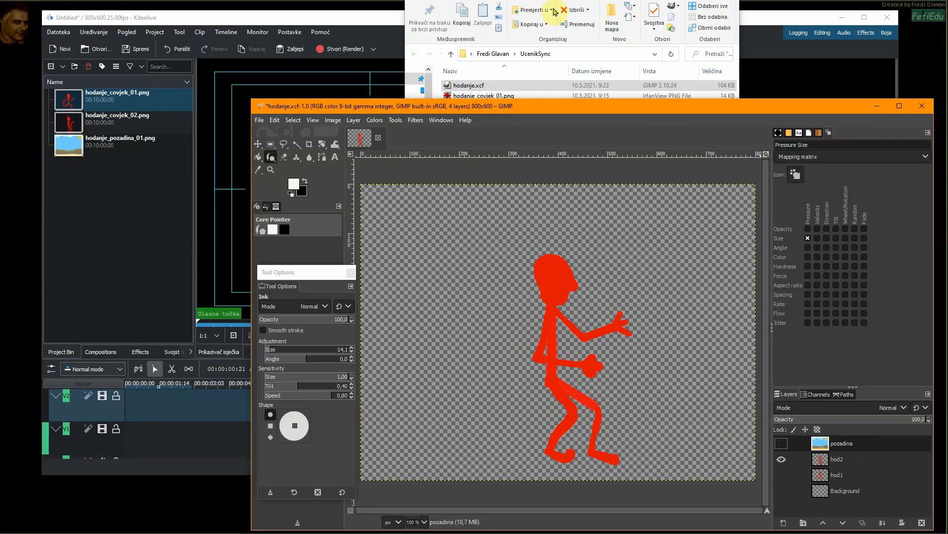
- Examine the exported walking-figure and background PNG files in the UcenikSync folder, and move the folder window out of the way
left_click(536, 2)
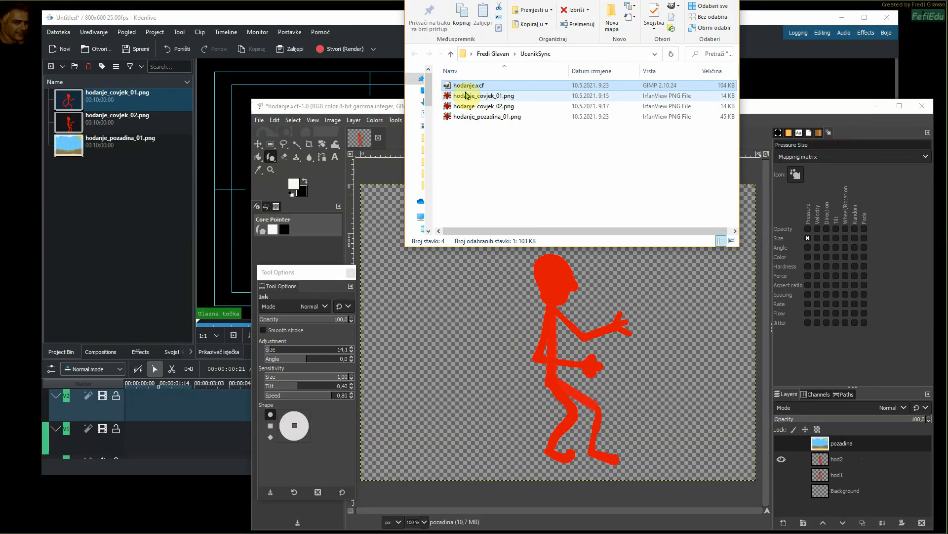
left_click_drag(551, 0, 588, 9)
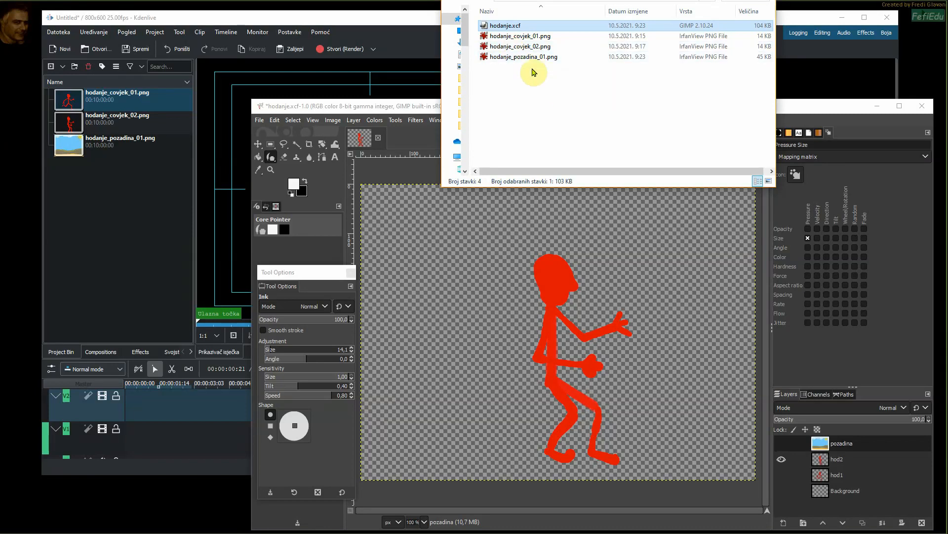
left_click(493, 37)
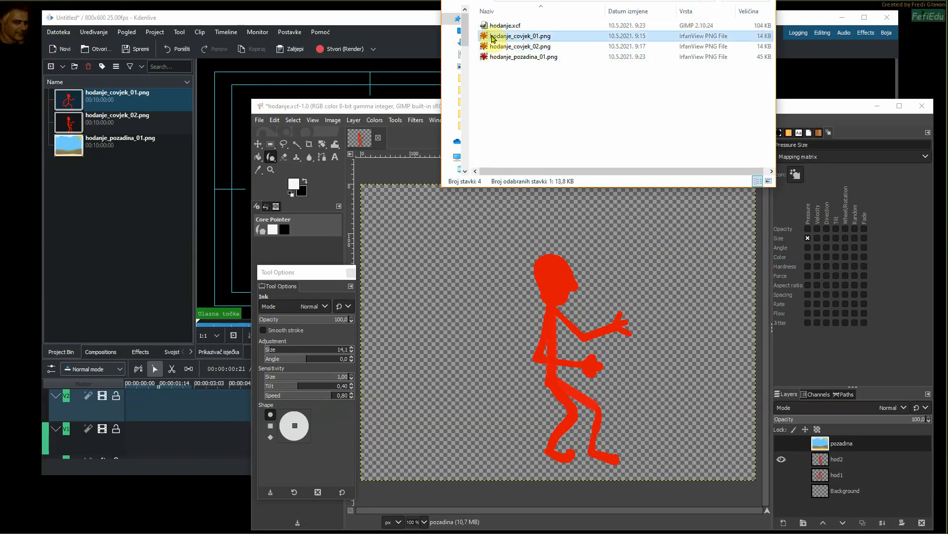
left_click(492, 58)
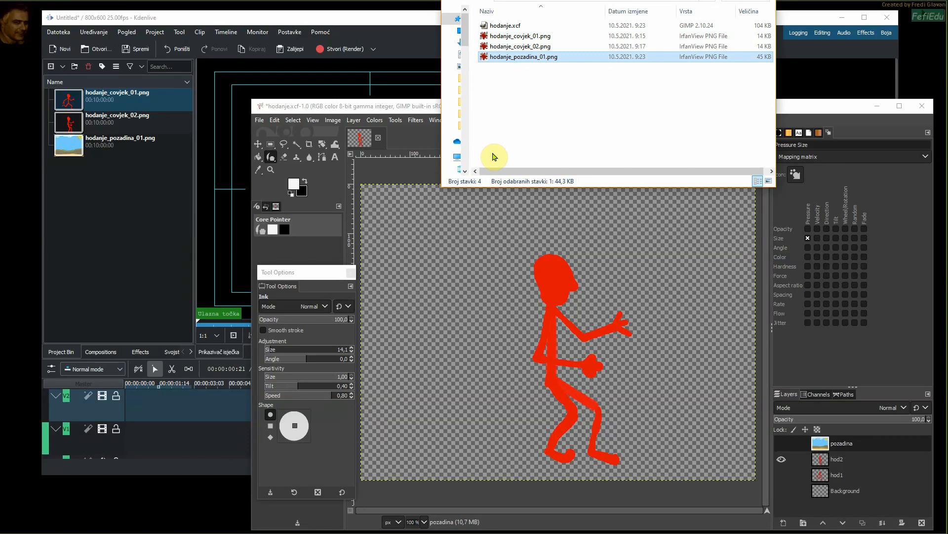
left_click_drag(673, 0, 0, 99)
- Close GIMP and discard the unsaved changes to hodanje.xcf
left_click(921, 106)
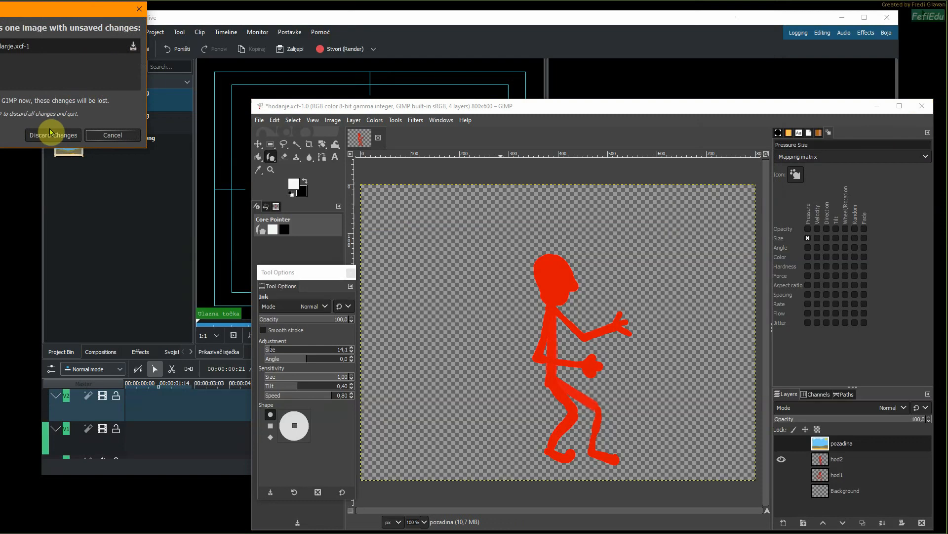
left_click(54, 134)
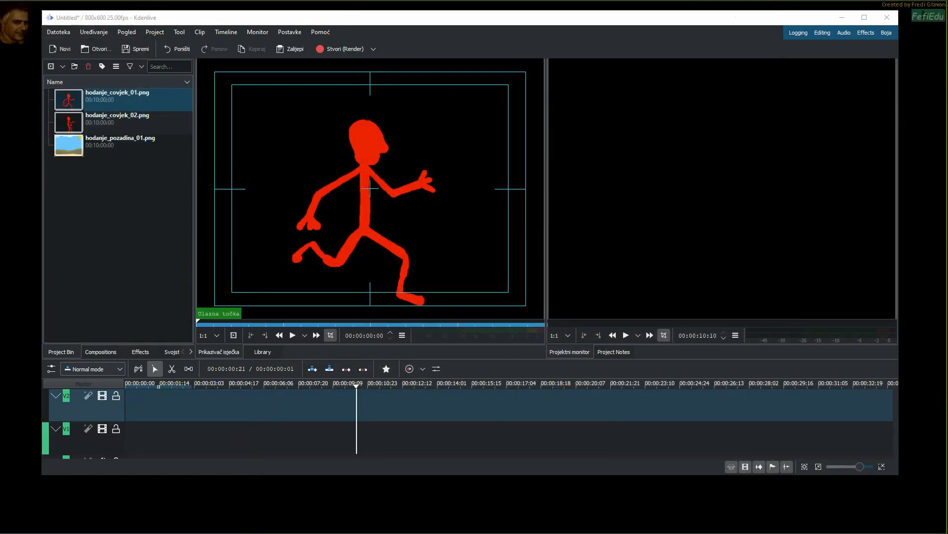
left_click_drag(0, 210, 581, 2)
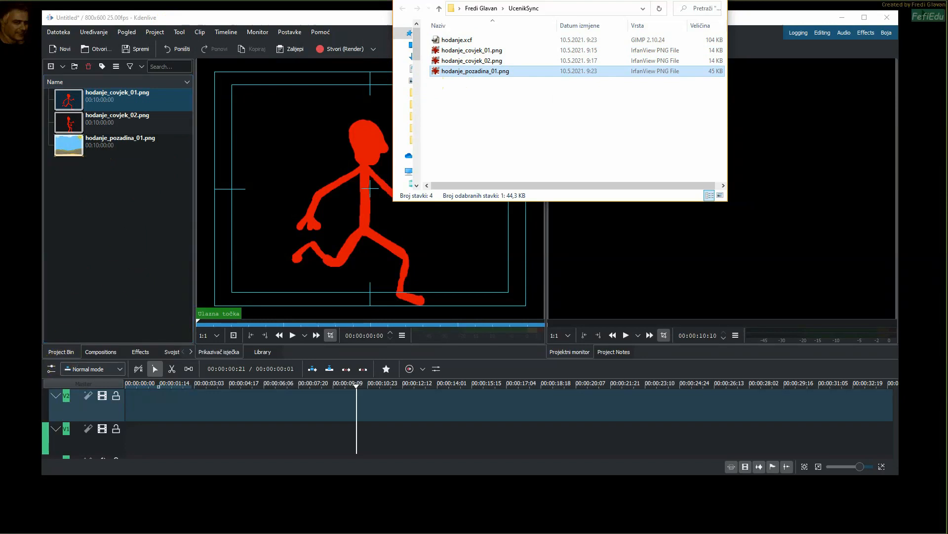
left_click_drag(623, 0, 0, 101)
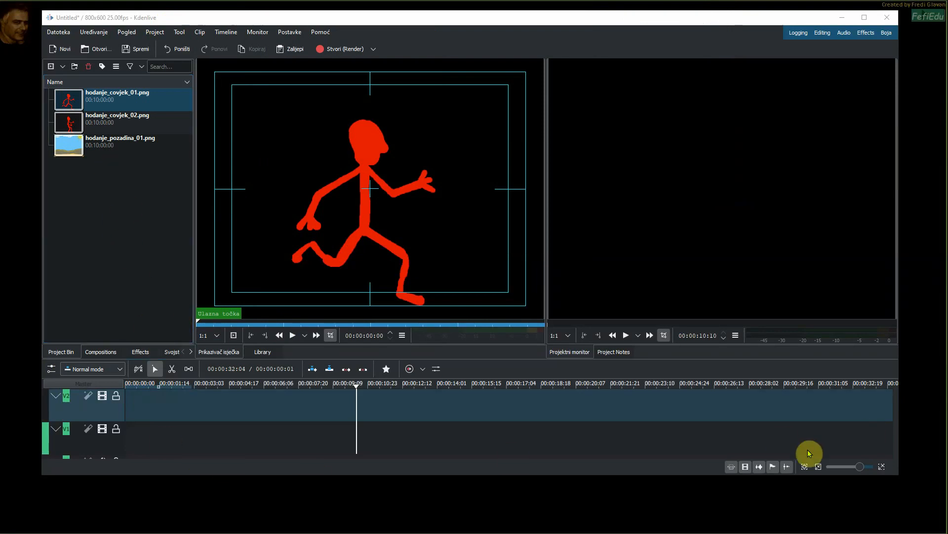
- Extend the Kdenlive window downward to show all tracks, and place hodanje_pozadina_01.png at the start of track V1
left_click_drag(641, 476, 653, 524)
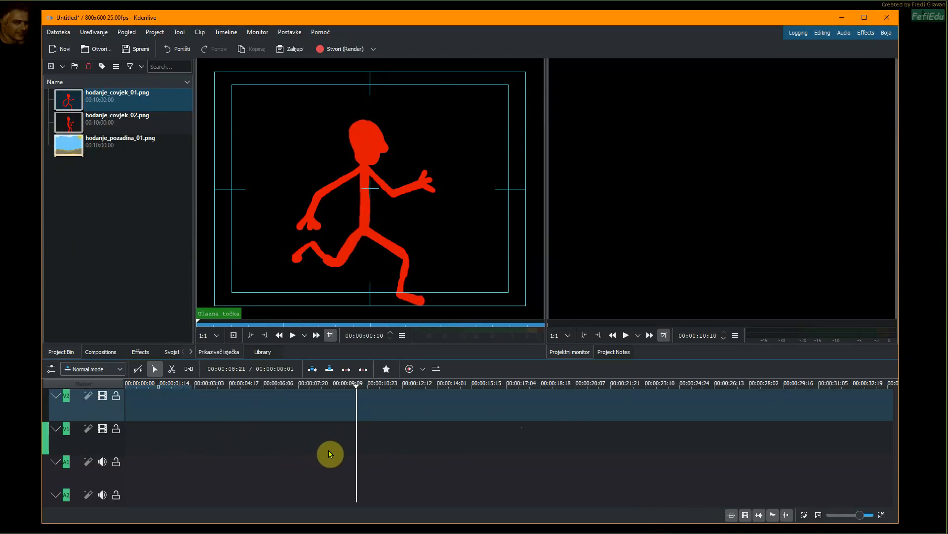
left_click(197, 433)
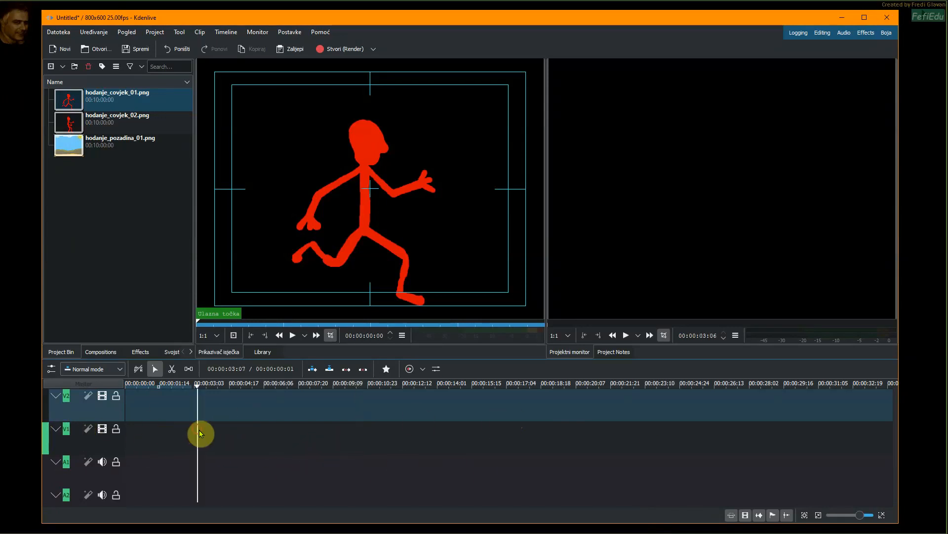
left_click(69, 439)
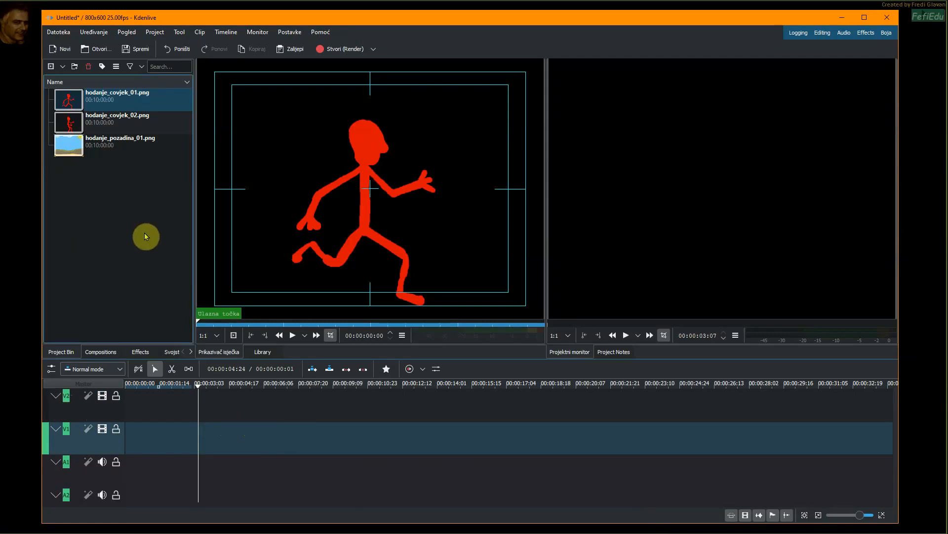
left_click_drag(99, 142, 128, 447)
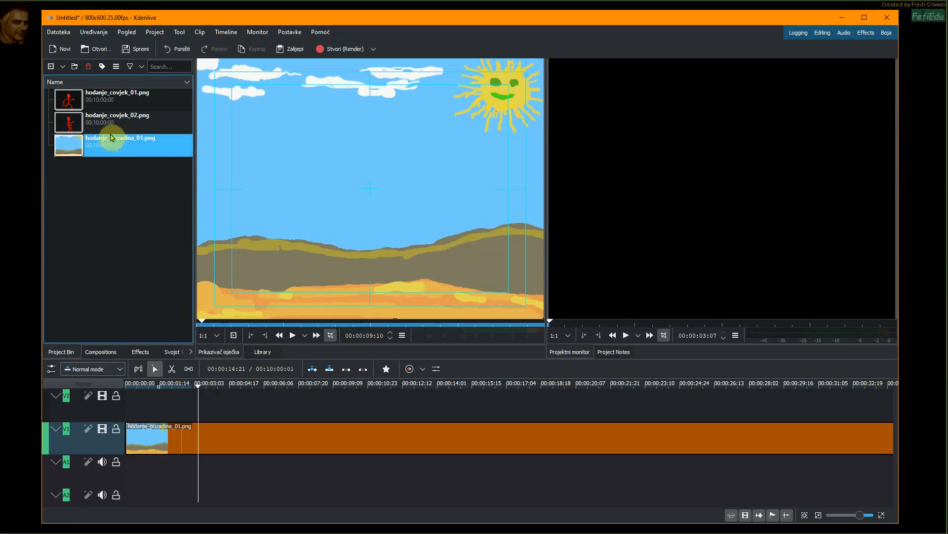
- Place hodanje_covjek_01.png at the start of track V2 above the background, and briefly play the project preview
left_click_drag(121, 96, 157, 244)
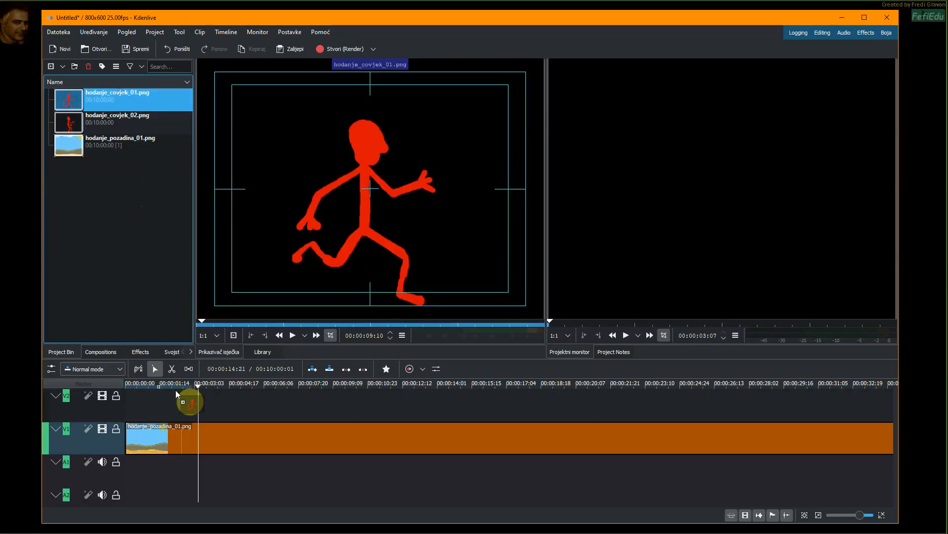
left_click_drag(176, 391, 138, 399)
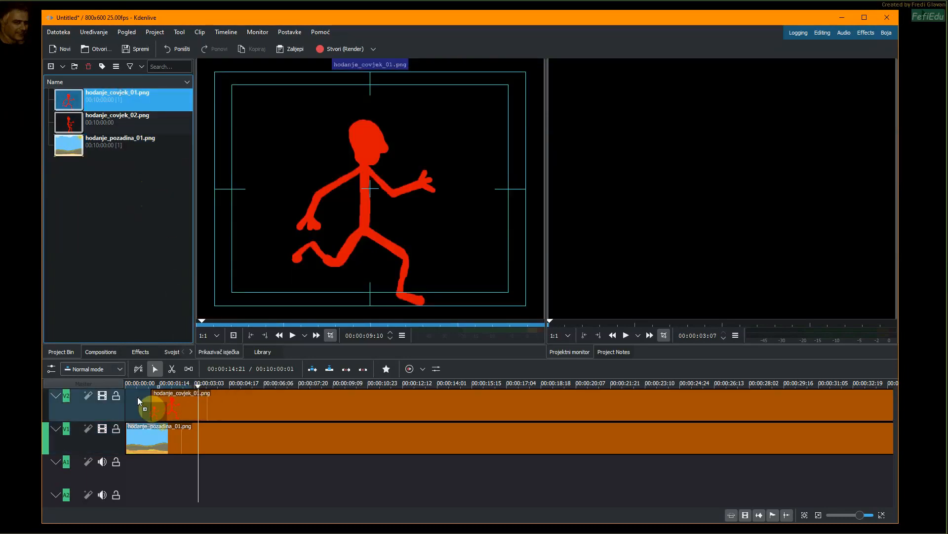
left_click(627, 335)
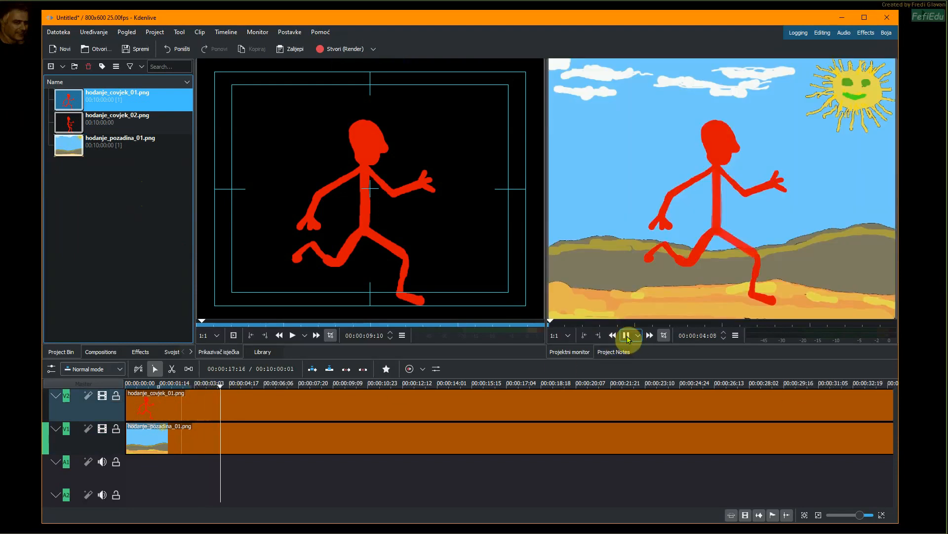
left_click(626, 335)
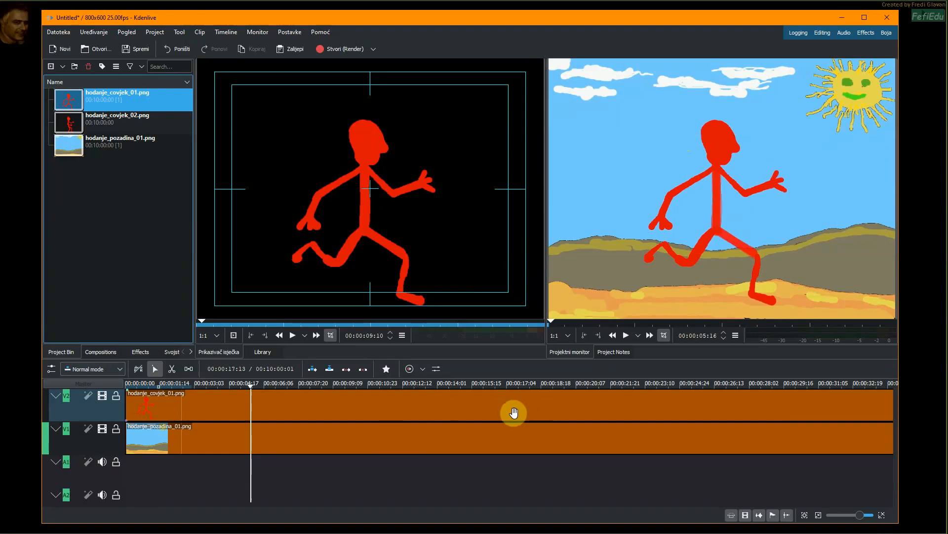
- Shorten the hodanje_covjek_01.png clip on V2 to a duration of 00:00:00:10, and extend its end to about 00:00:01:18
left_click(284, 404)
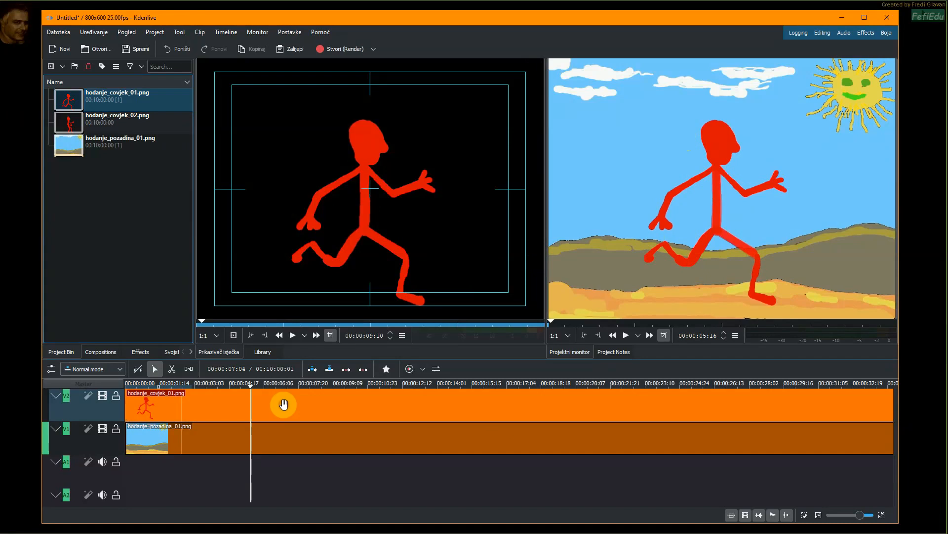
right_click(284, 404)
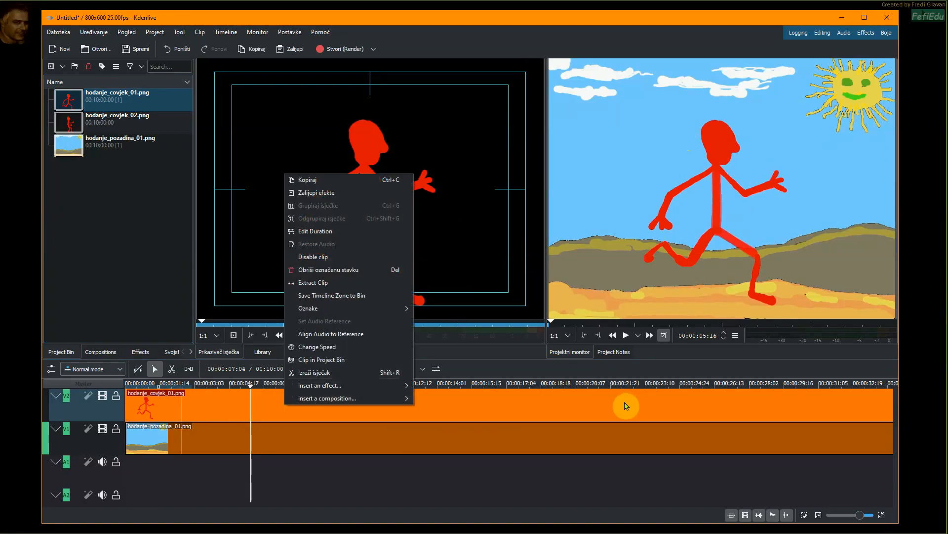
left_click(332, 230)
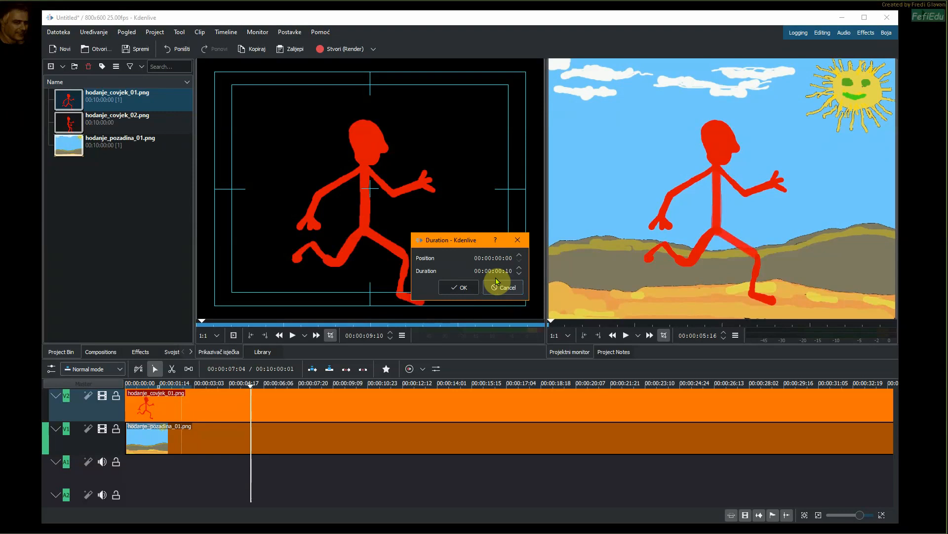
left_click(460, 288)
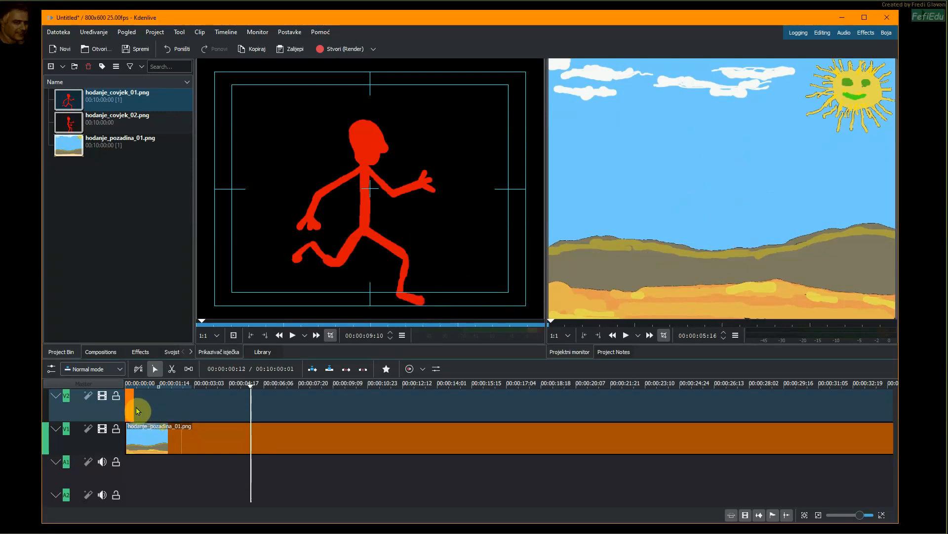
left_click_drag(132, 406, 162, 411)
- Place hodanje_covjek_02.png on track V2 directly after the hodanje_covjek_01.png clip
left_click(103, 127)
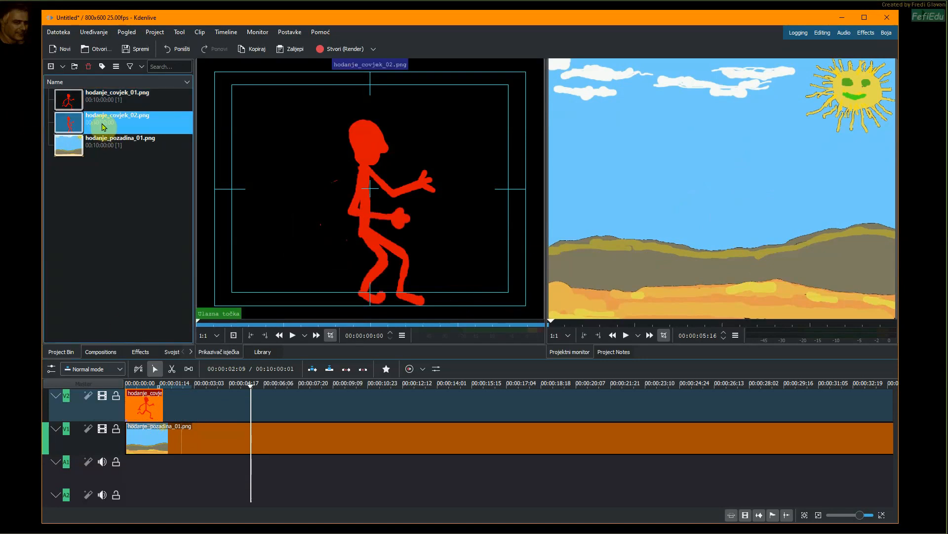
left_click_drag(100, 127, 167, 397)
left_click(291, 410)
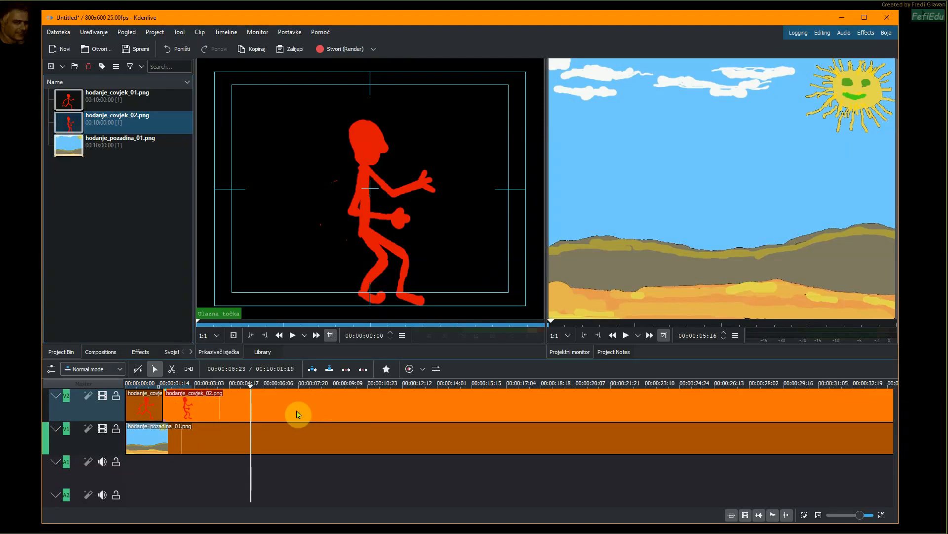
left_click(314, 411)
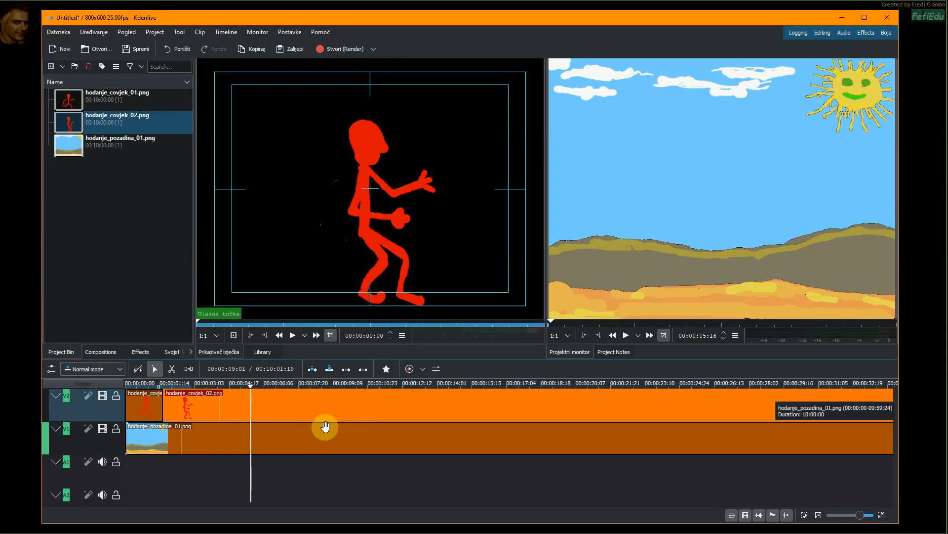
- Shorten the hodanje_covjek_02.png clip on V2 to under one second, and stretch its end to about the first figure clip's length
right_click(326, 430)
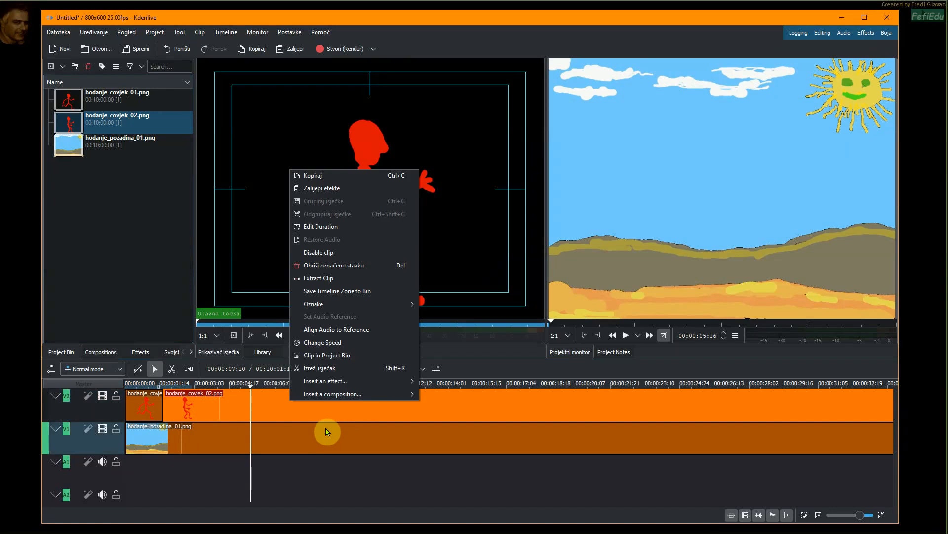
left_click(319, 226)
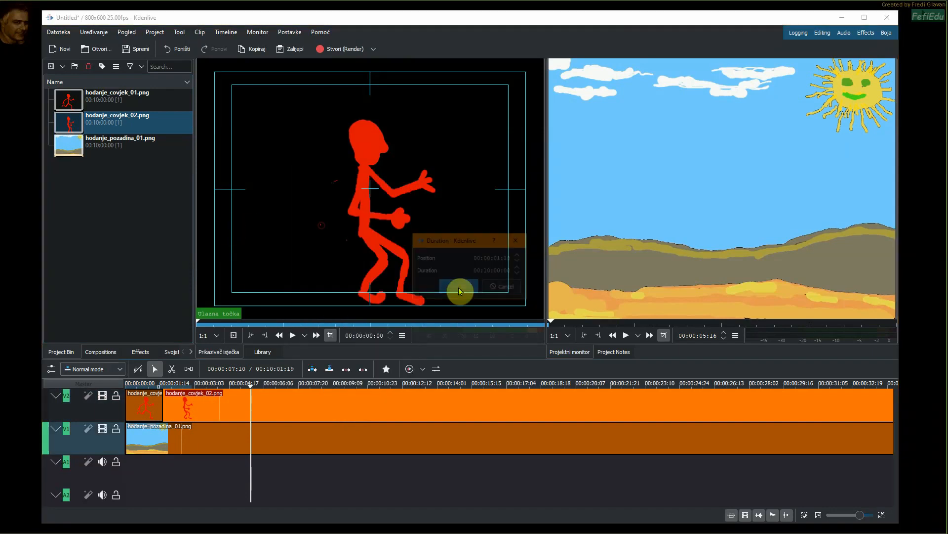
left_click(491, 270)
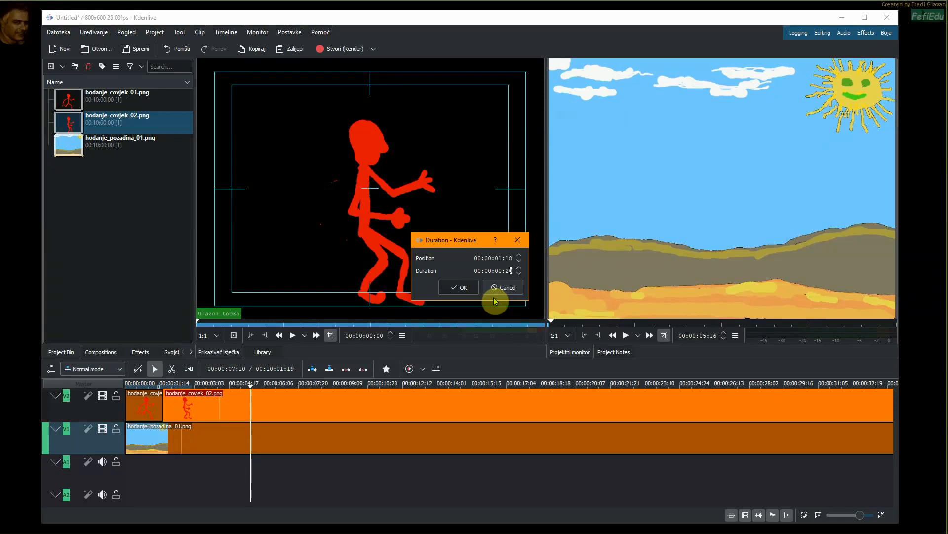
left_click(473, 288)
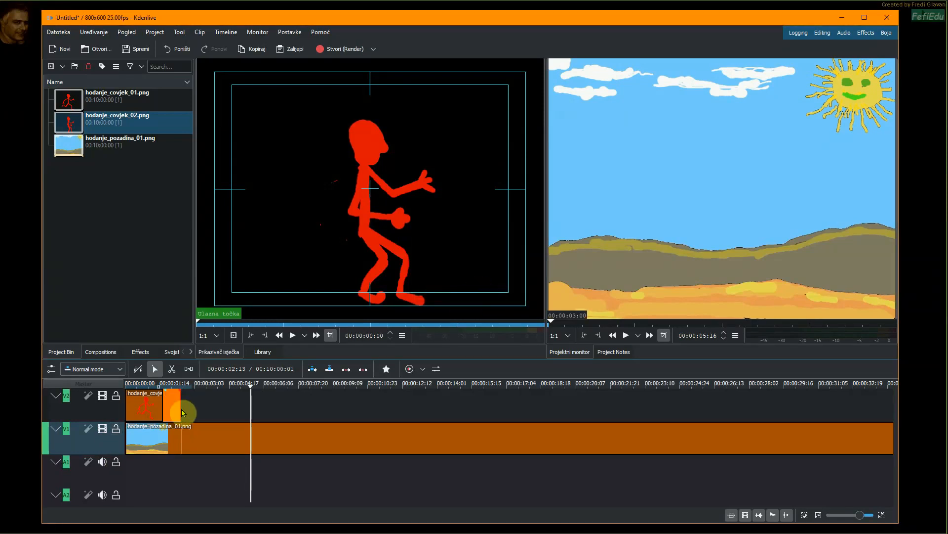
left_click_drag(180, 406, 202, 415)
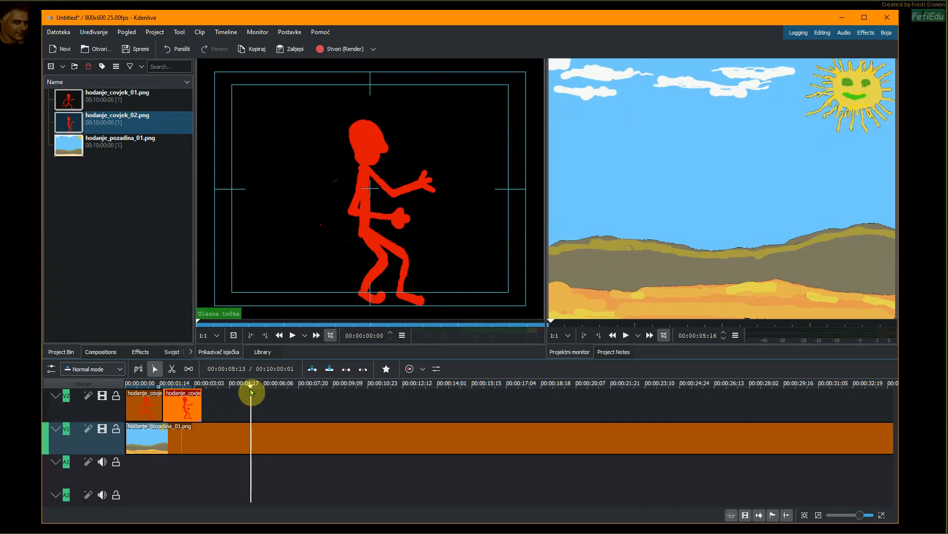
- Return the playhead to the timeline start and play the preview through both walking-figure clips
left_click_drag(250, 384, 123, 388)
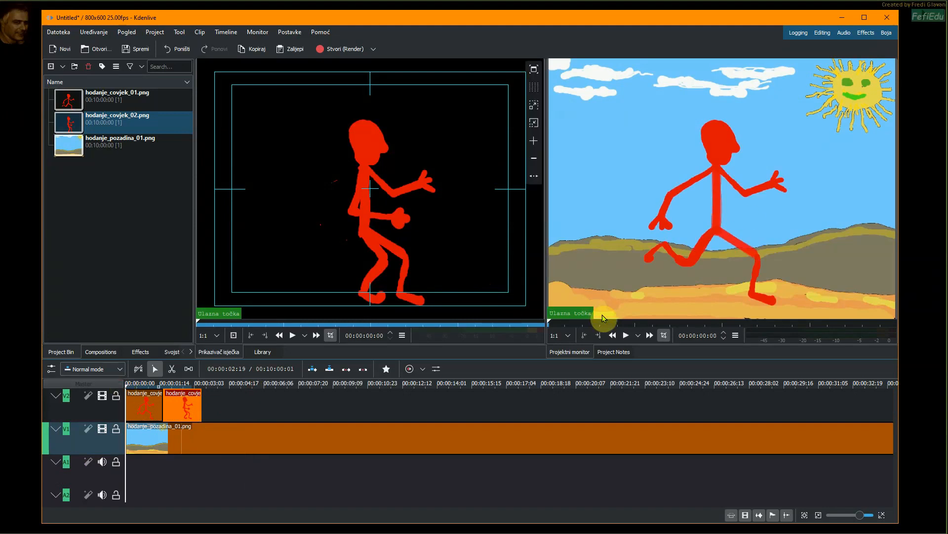
left_click(625, 336)
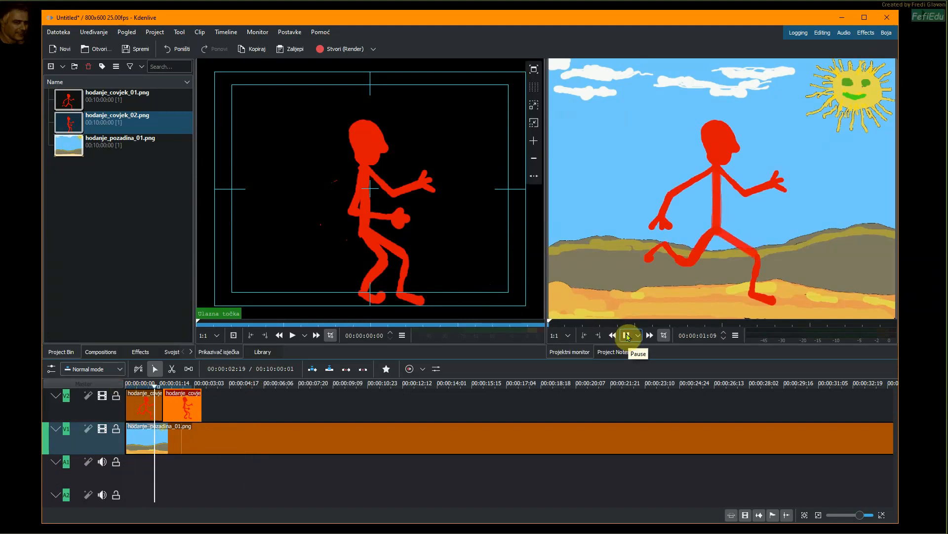
left_click(626, 336)
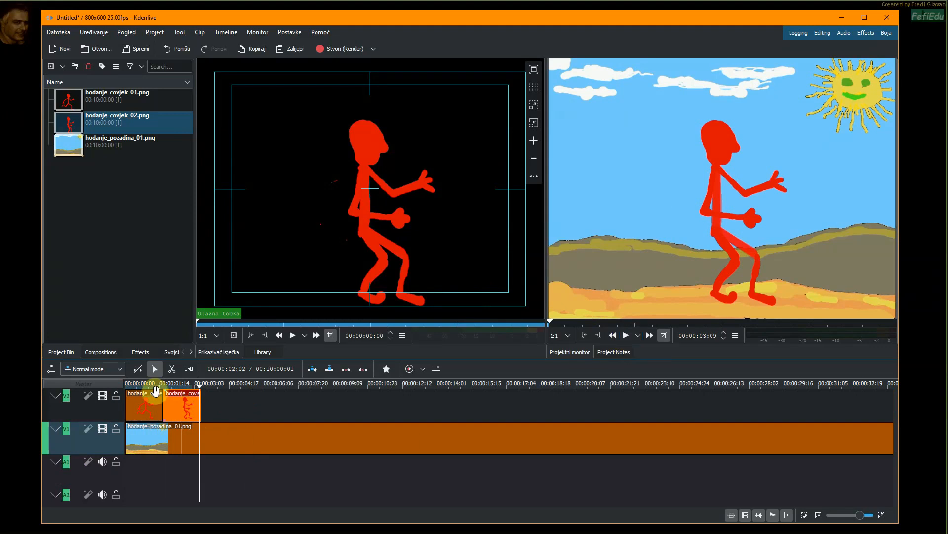
- Duplicate the first walking-figure clip on V2 and attach the copy directly after the second figure clip
left_click(162, 403)
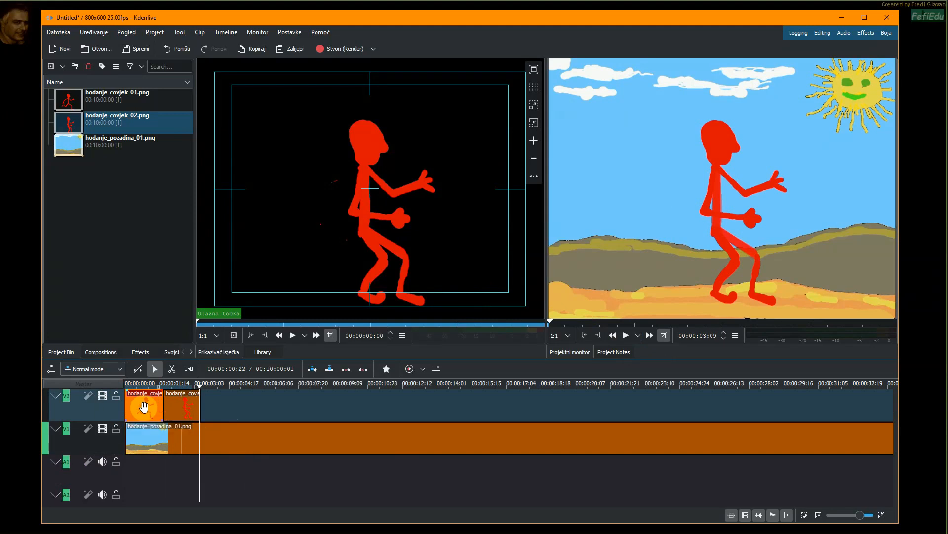
left_click(216, 408)
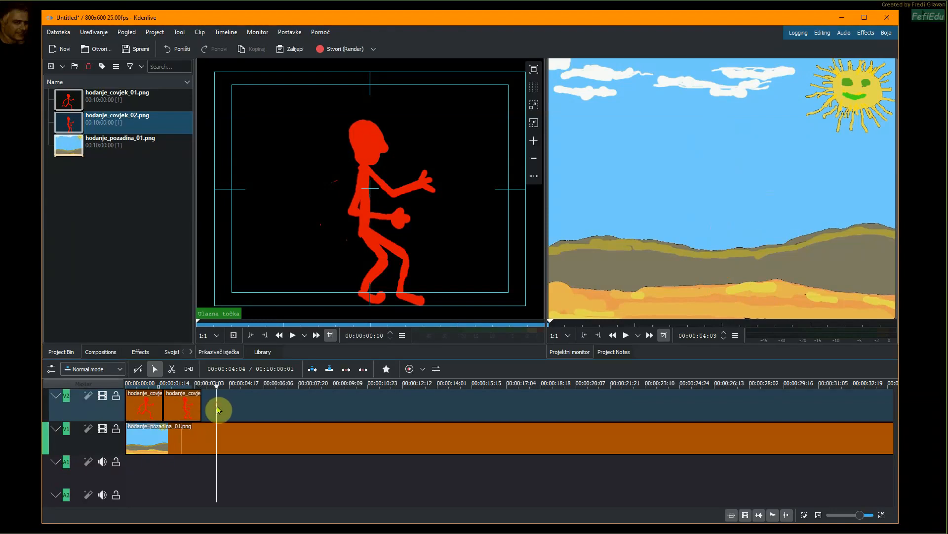
key("ctrl+v")
left_click(233, 405)
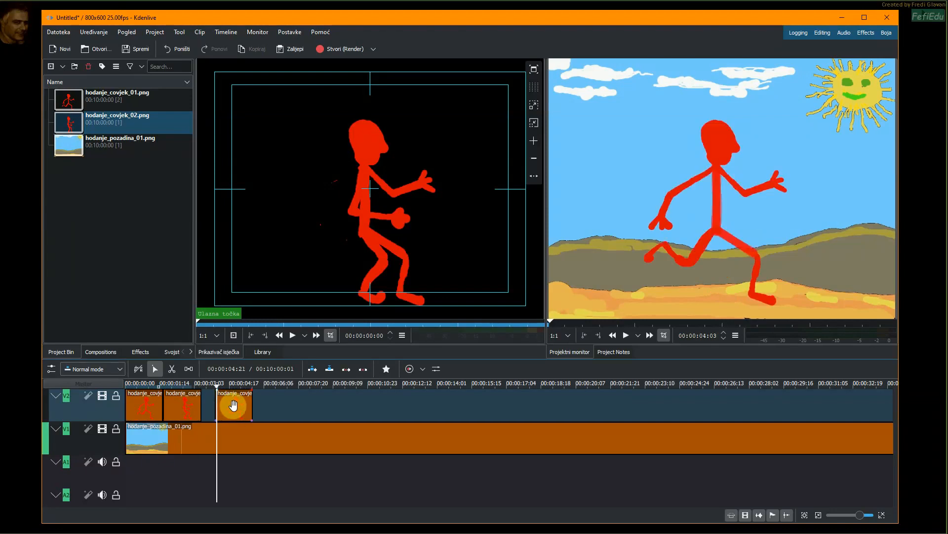
left_click_drag(234, 405, 220, 406)
- Duplicate the hodanje_covjek_02.png clip on V2 and attach the copy directly after the third figure clip
left_click(195, 409)
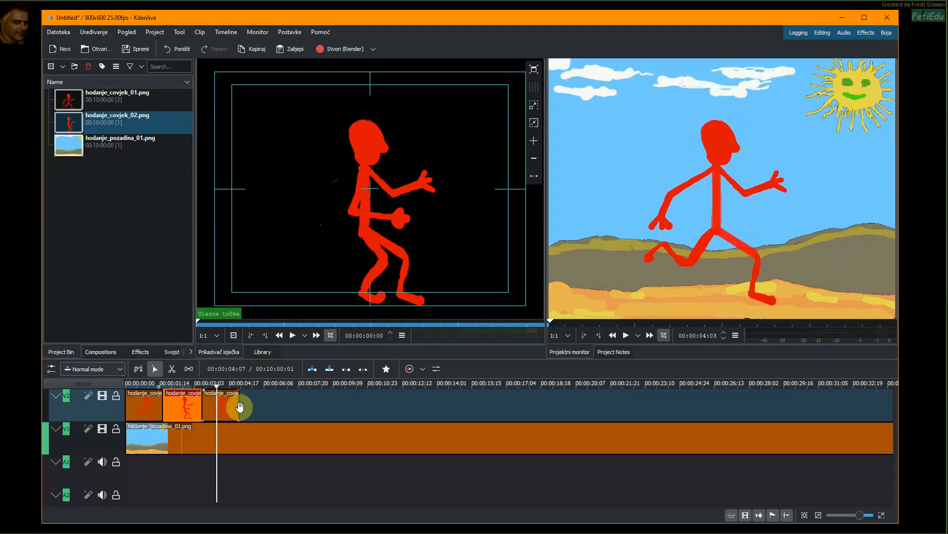
left_click(264, 412)
key("ctrl+v")
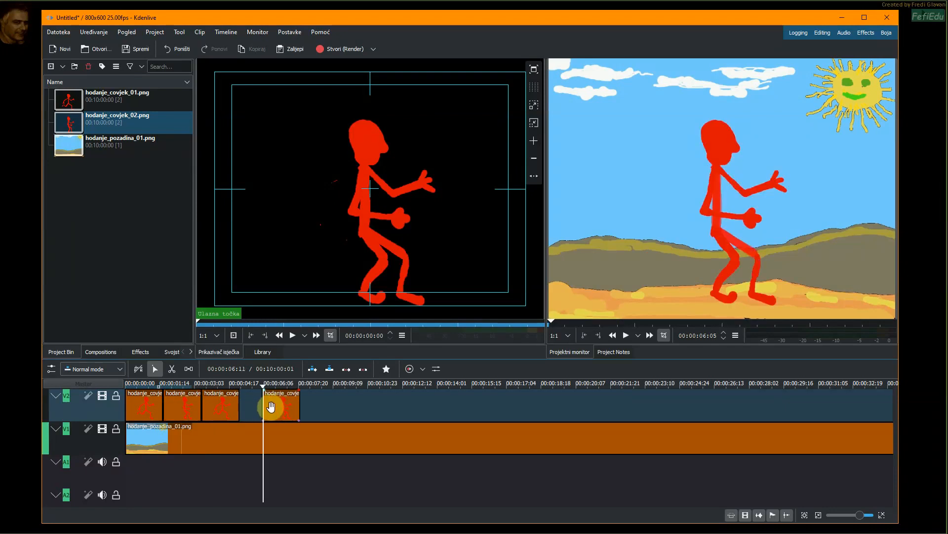
left_click_drag(277, 403, 241, 407)
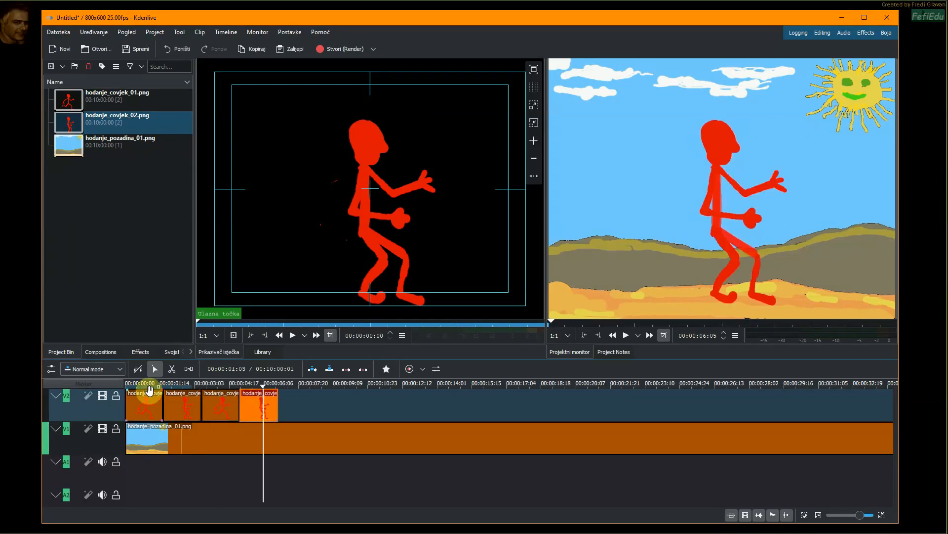
- Play the project preview from the timeline start through all four walking-figure clips, and pause it
key("Home")
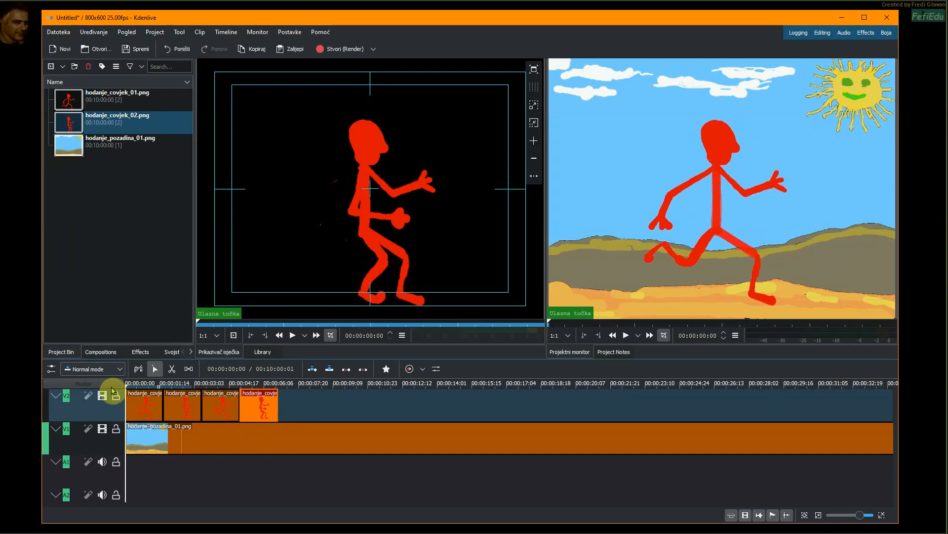
left_click(626, 335)
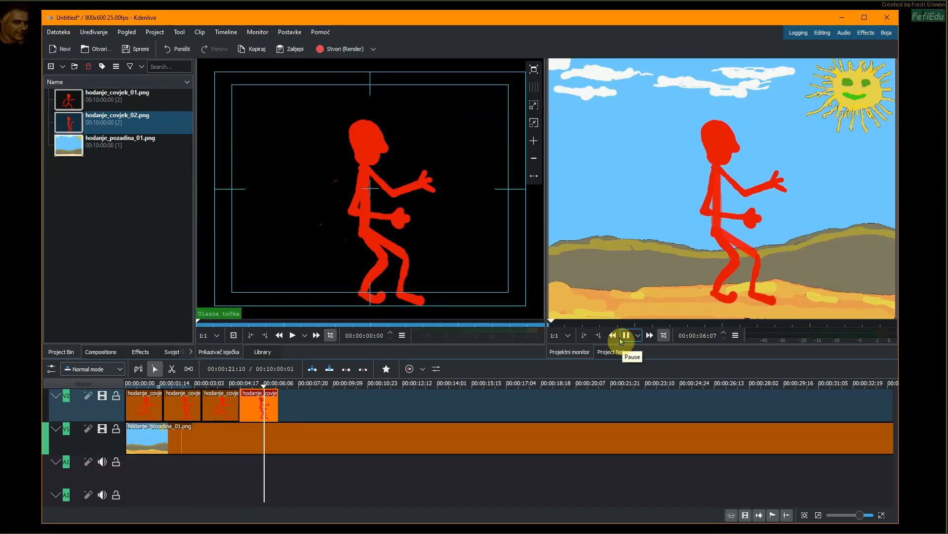
key("space")
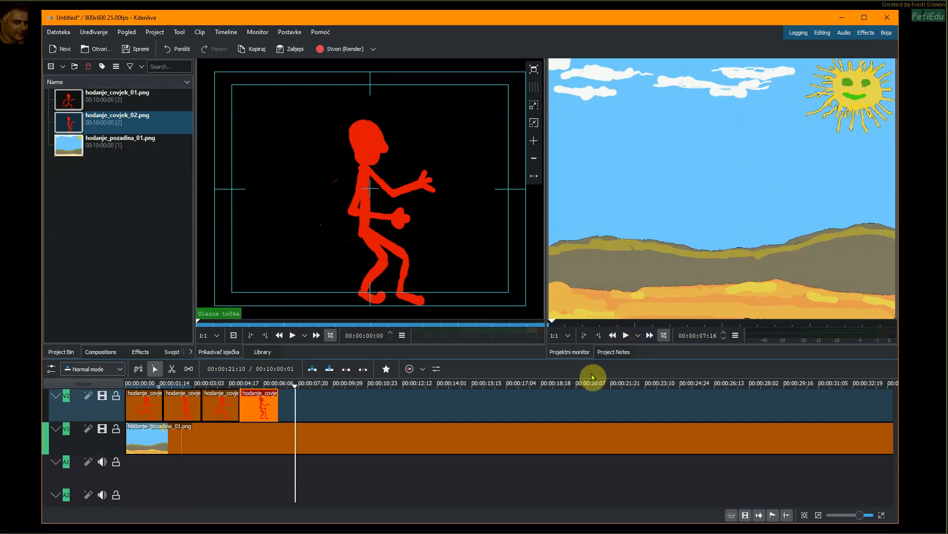